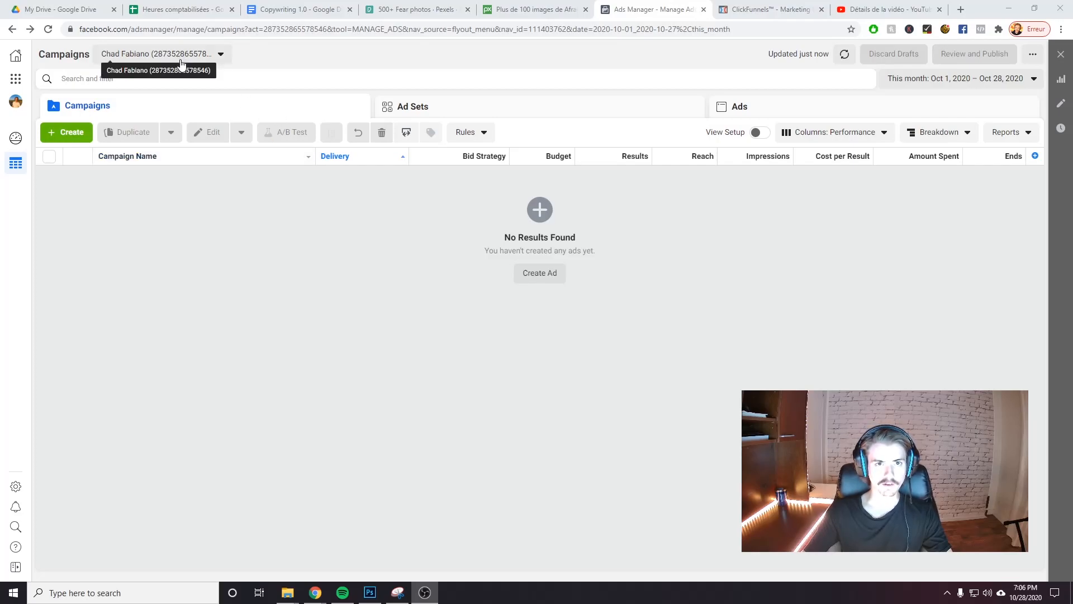
# Open Events Manager for the ad account and check its shortcut among the business tools
pyautogui.click(17, 79)
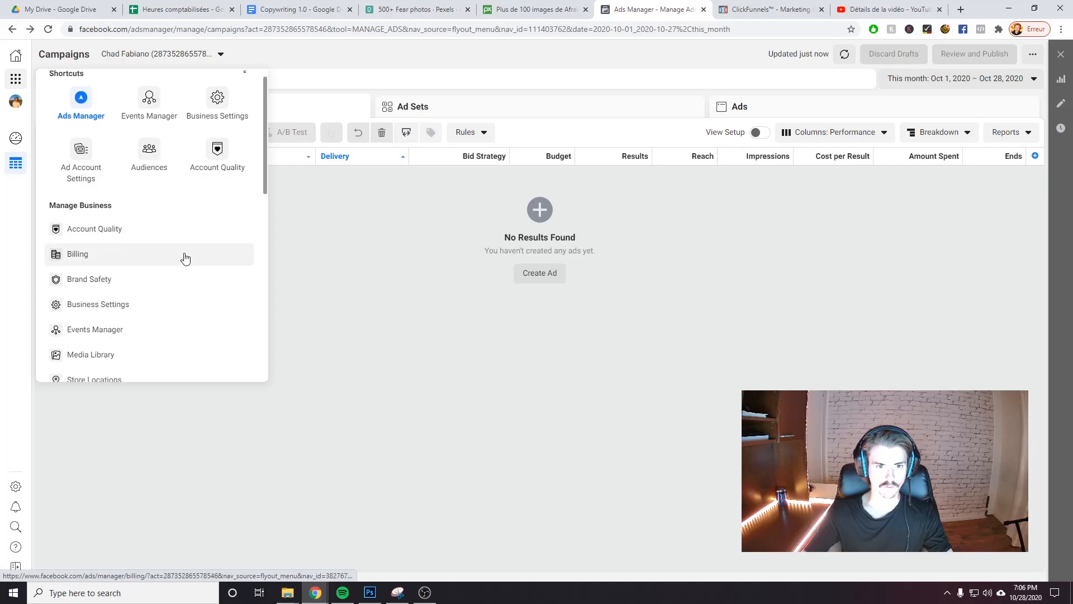
pyautogui.scroll(-2, 134, 251)
pyautogui.click(128, 248)
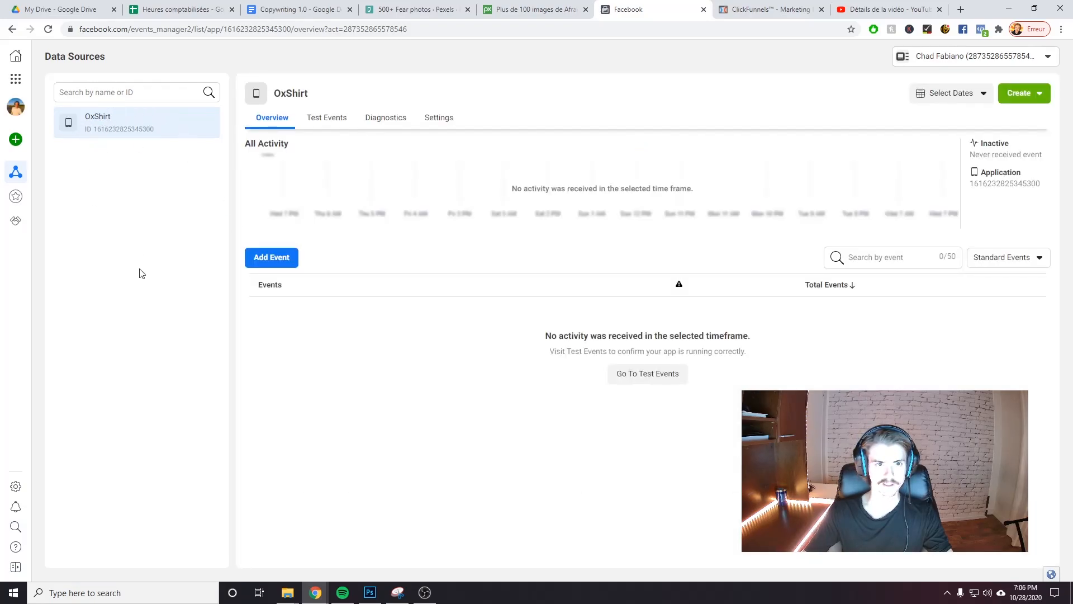
pyautogui.click(17, 80)
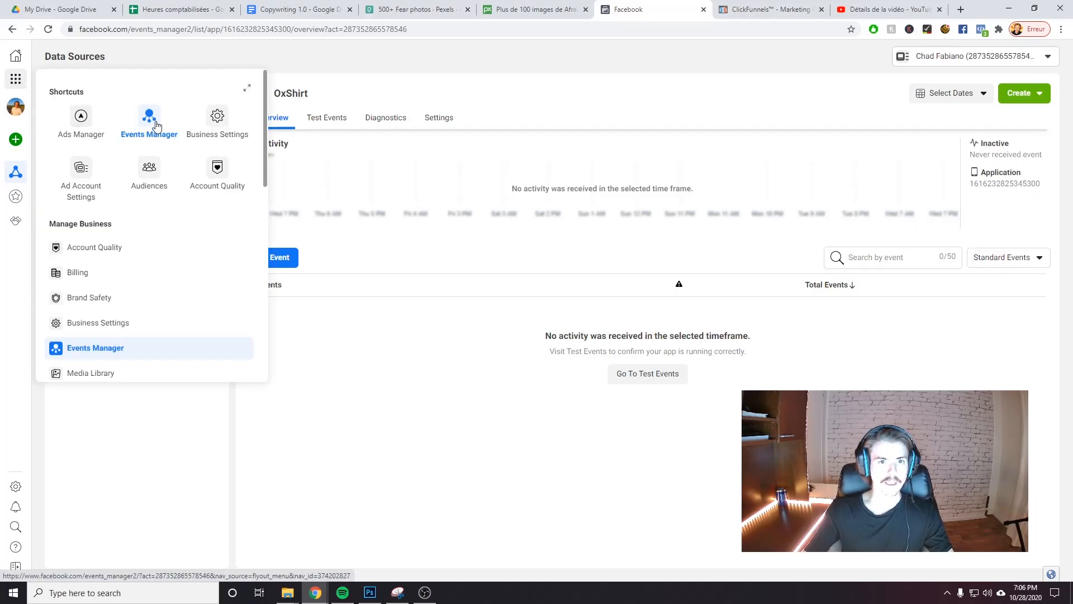
pyautogui.scroll(-1, 115, 343)
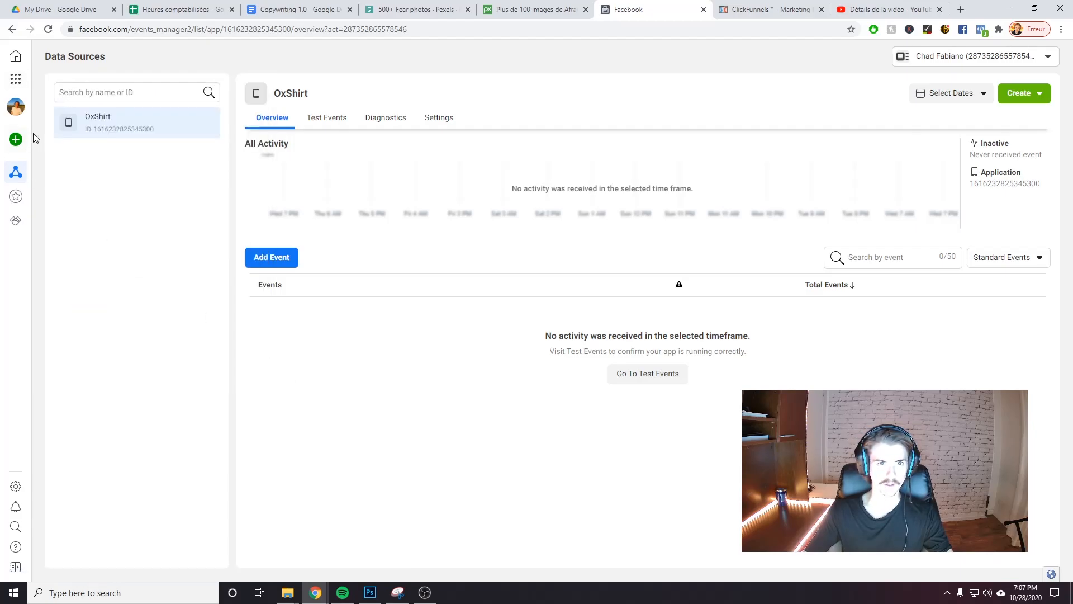
# Connect a new Web data source, choosing Facebook Pixel as the connection method
pyautogui.click(56, 138)
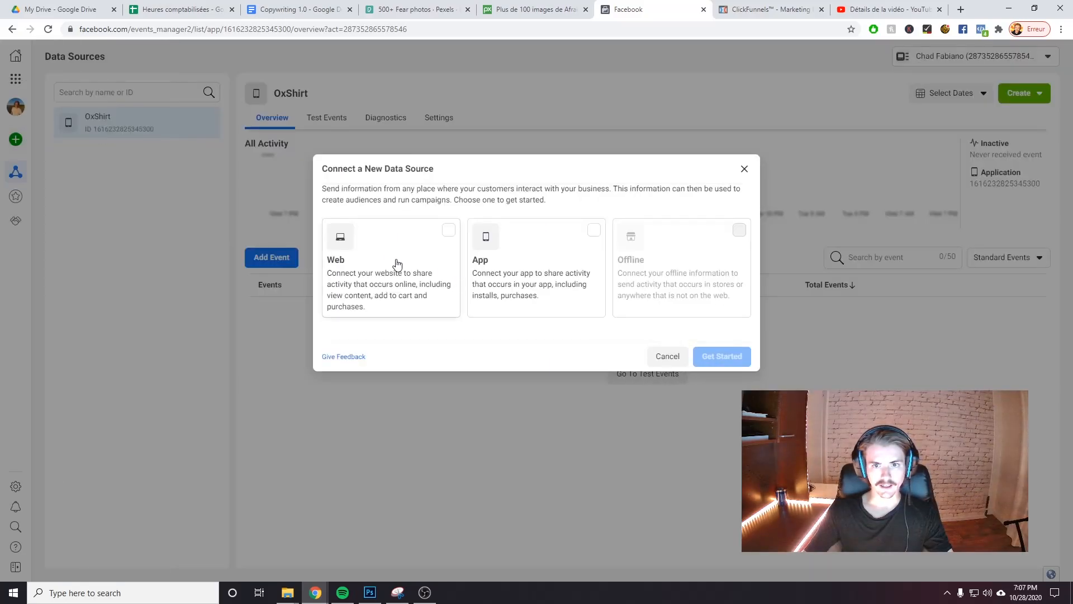
pyautogui.click(430, 240)
pyautogui.click(713, 359)
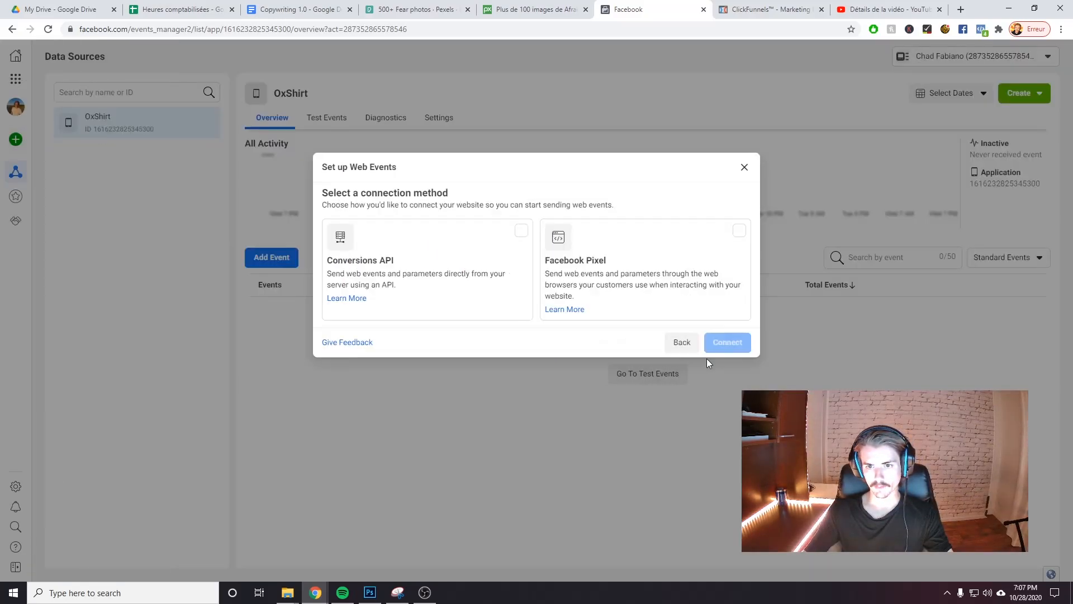
pyautogui.click(736, 245)
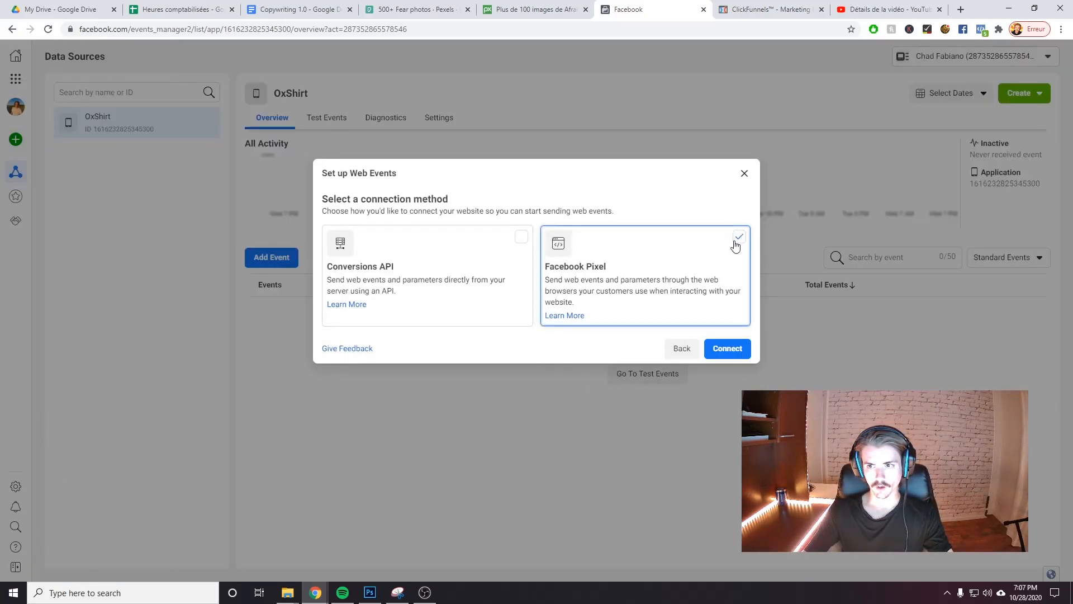
pyautogui.click(728, 349)
# Name the pixel "Pixel de test" and create it with the website URL left empty
pyautogui.click(446, 265)
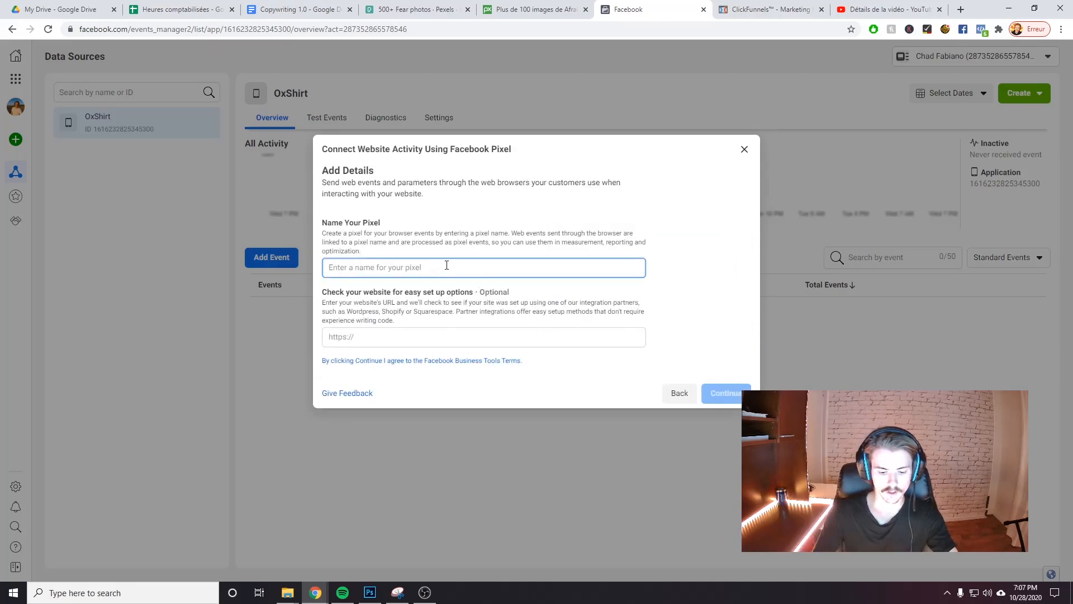
pyautogui.write('Pixel de test')
pyautogui.click(410, 338)
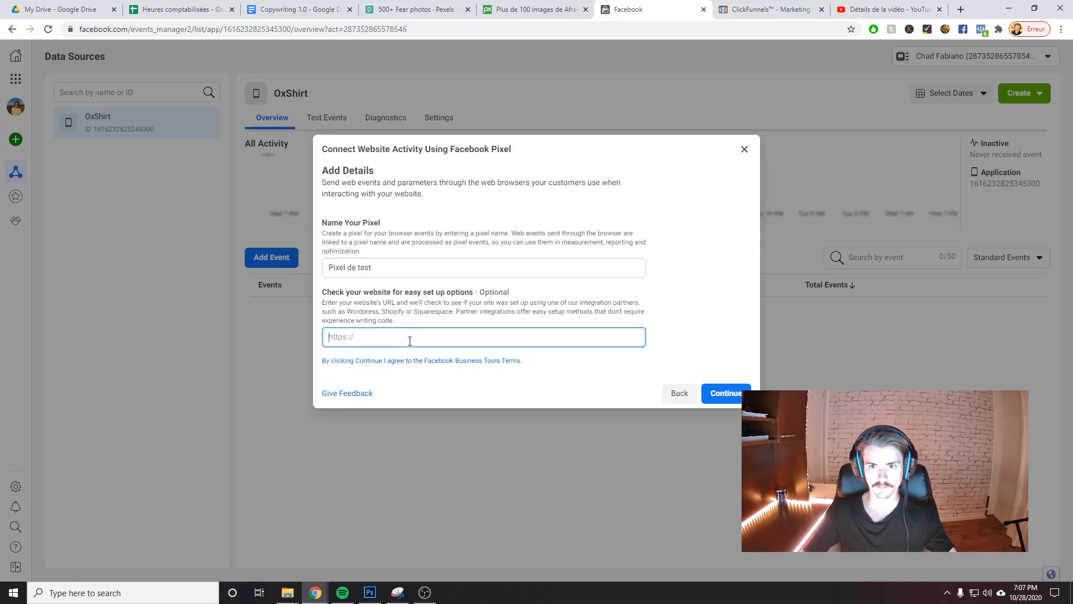
pyautogui.click(725, 393)
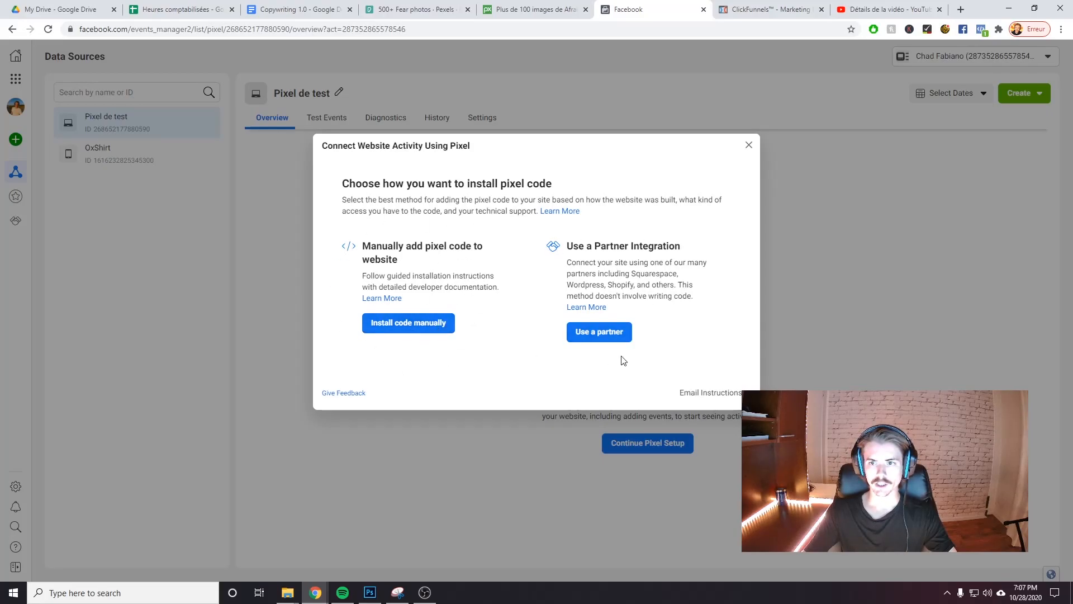
# Copy the pixel's base code for manual installation, then switch to ClickFunnels and save it as Funnel test's head tracking code
pyautogui.click(414, 330)
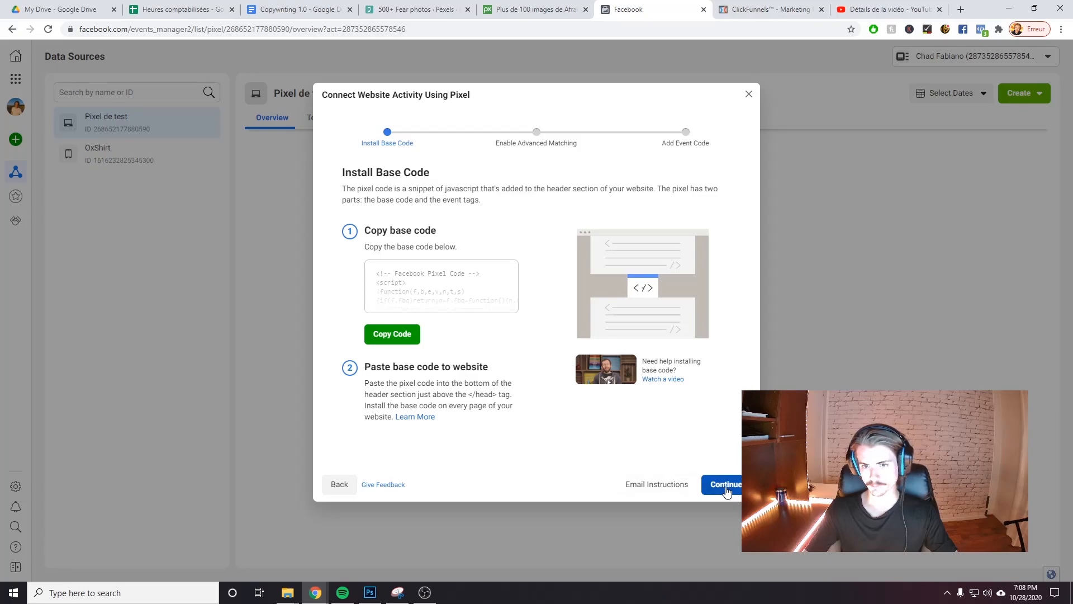
pyautogui.click(766, 9)
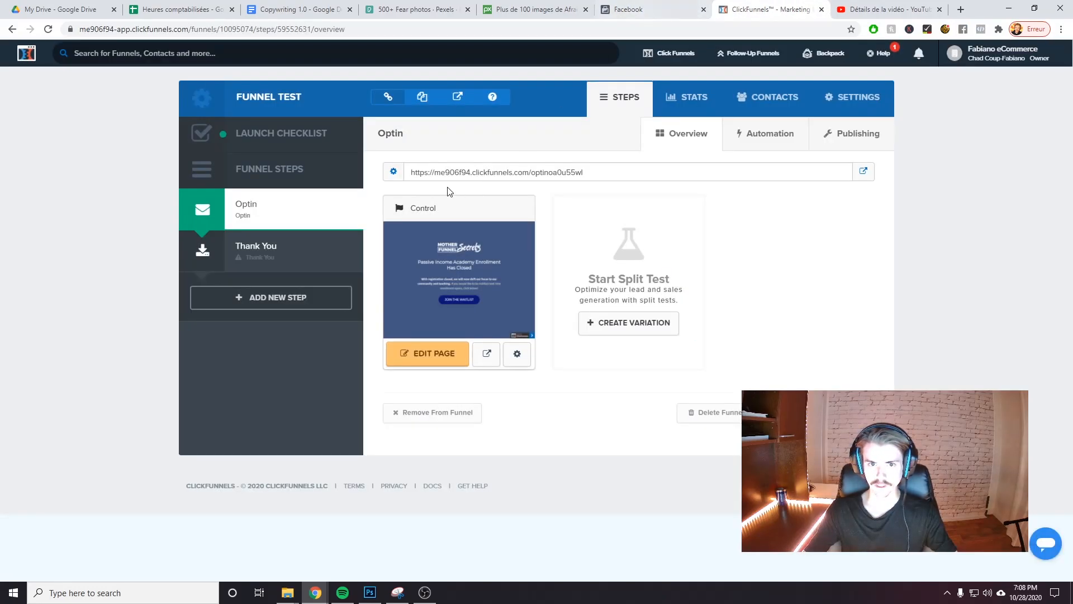
pyautogui.click(858, 102)
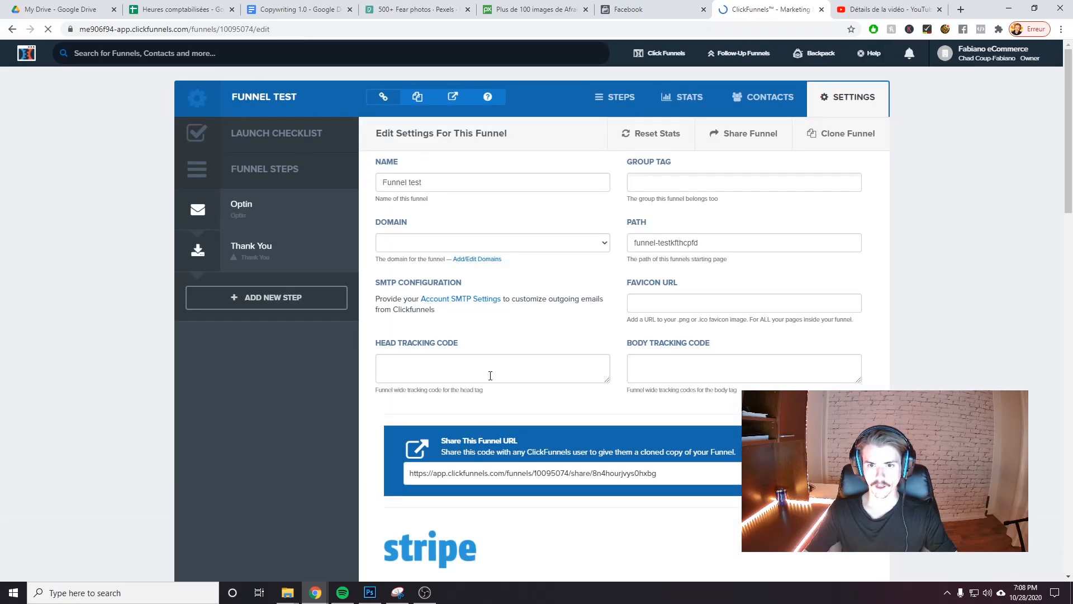
pyautogui.scroll(-1, 609, 347)
pyautogui.moveTo(607, 324); pyautogui.dragTo(654, 439)
pyautogui.hotkey('ctrl', 'v')
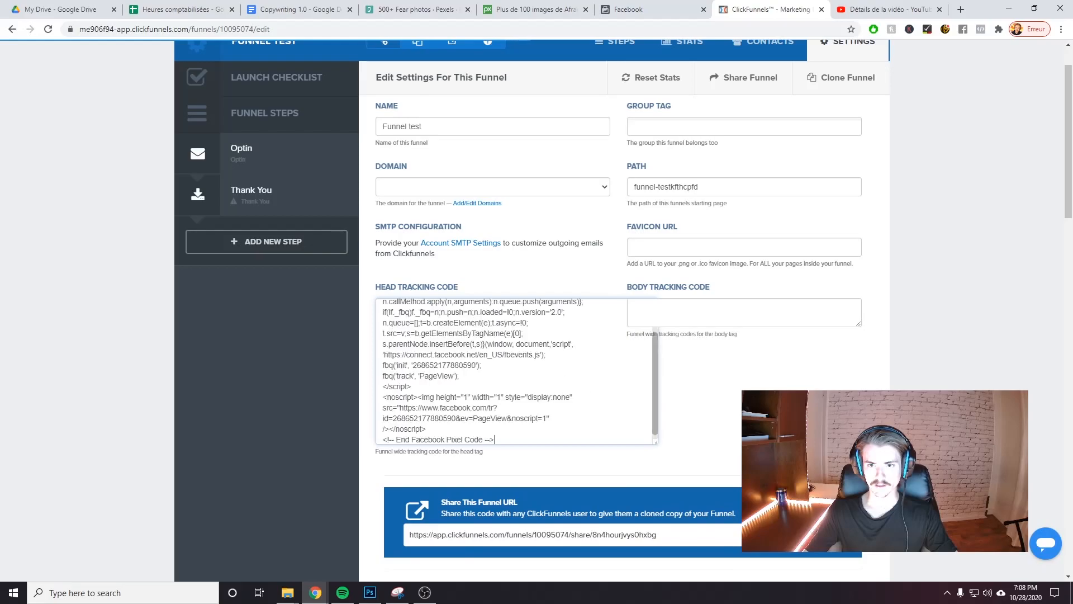
pyautogui.scroll(-3, 726, 412)
pyautogui.scroll(-19, 614, 308)
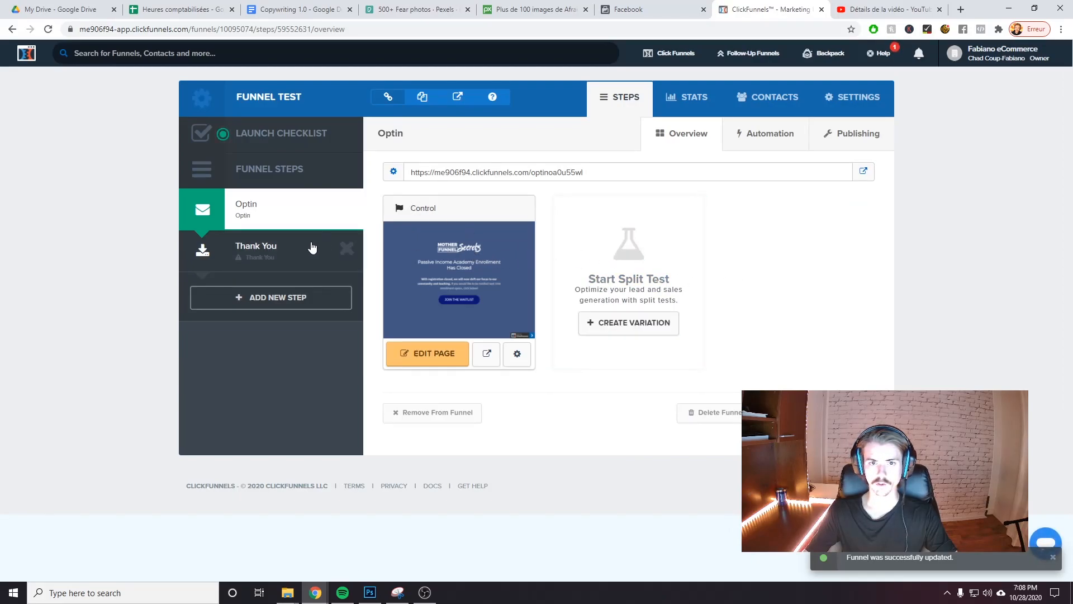
# Open the live Optin page, check that AdBlock is paused, and inspect the page's pixel with Facebook Pixel Helper
pyautogui.click(864, 172)
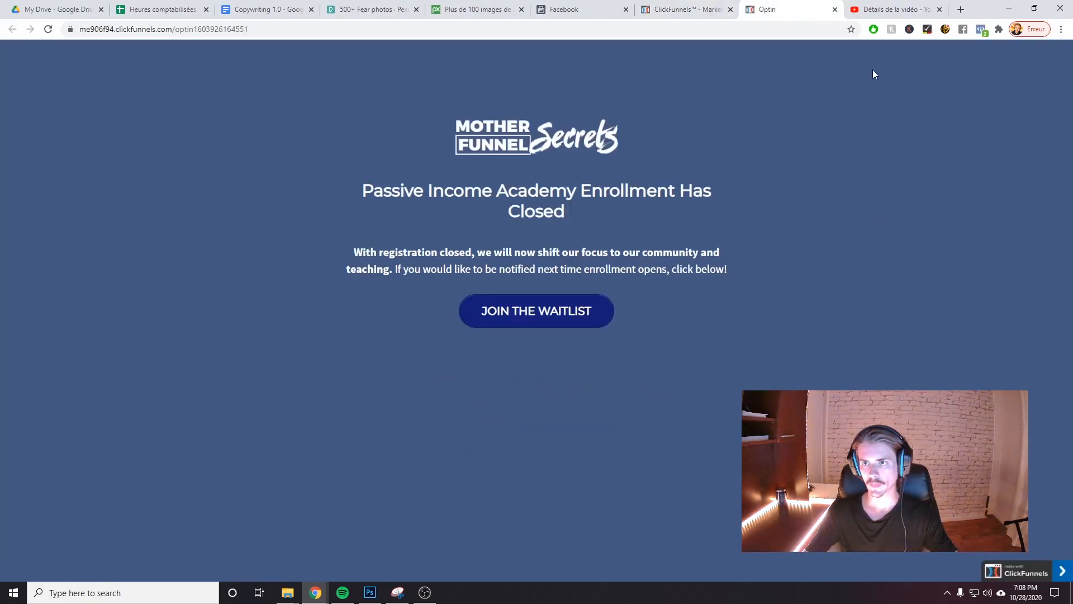
pyautogui.click(877, 29)
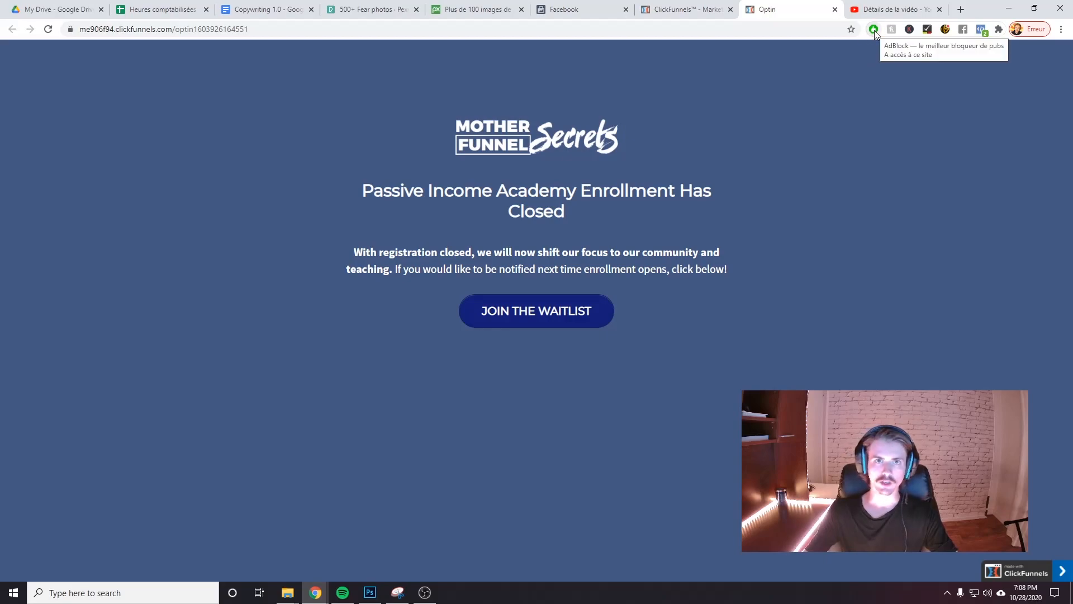
pyautogui.click(874, 30)
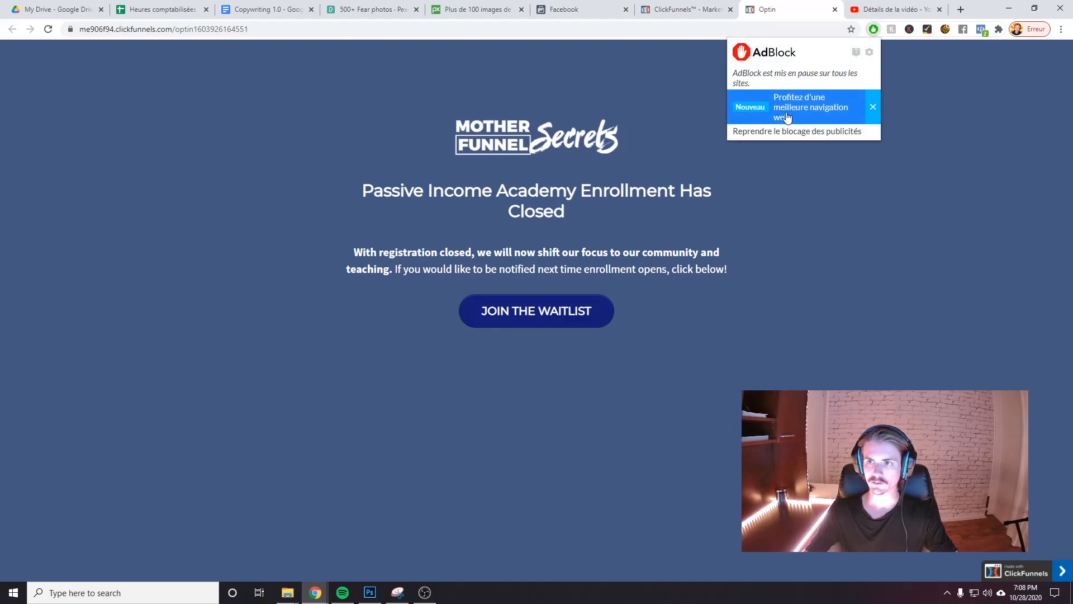
pyautogui.click(901, 169)
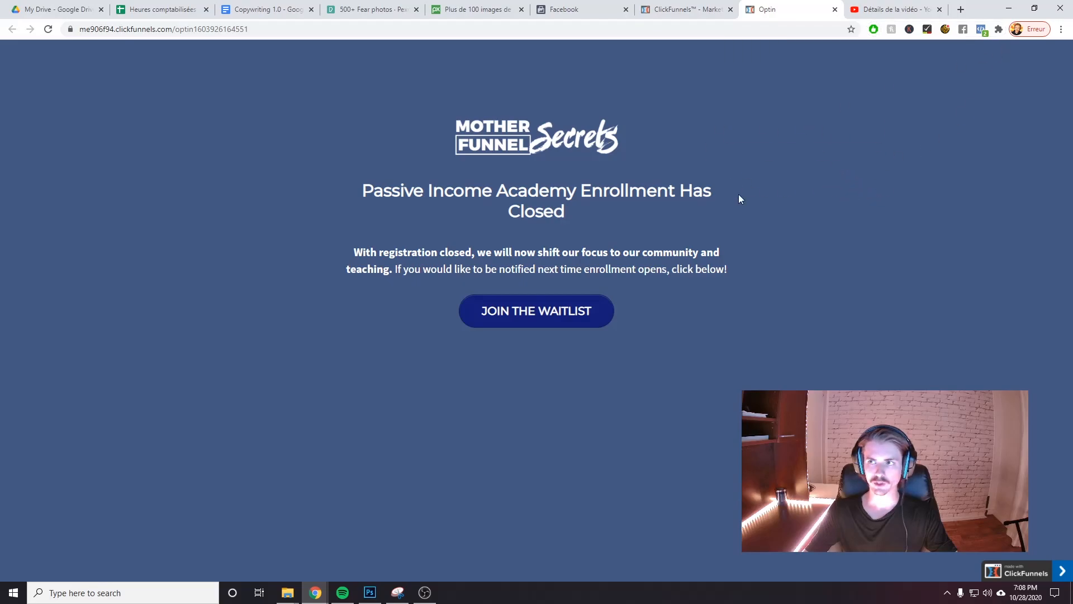
pyautogui.click(981, 30)
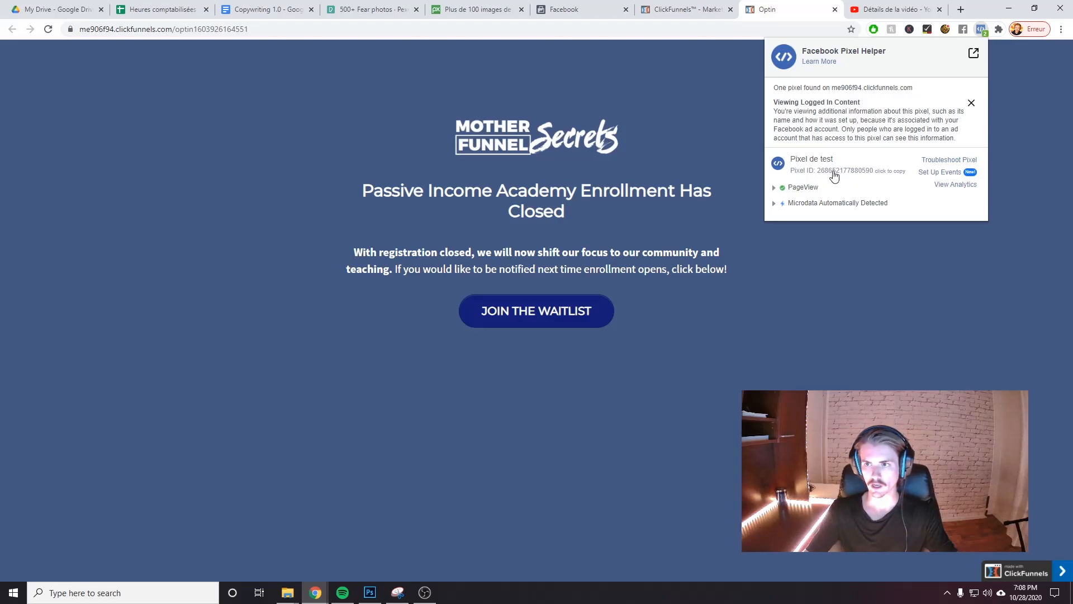
pyautogui.moveTo(832, 159); pyautogui.dragTo(796, 160)
pyautogui.click(801, 159)
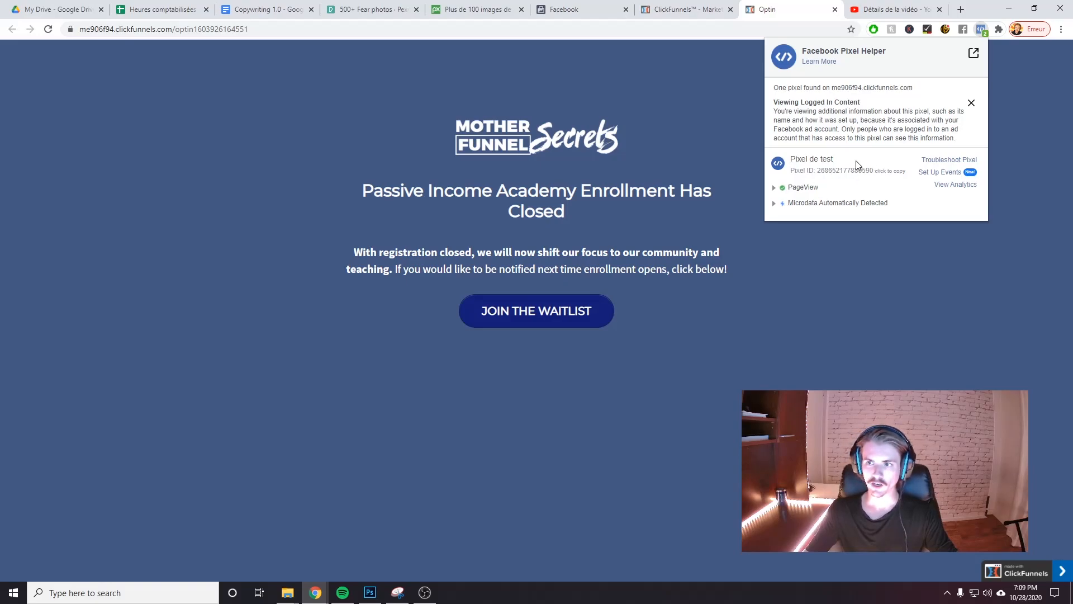
# Review the head tracking code in the ClickFunnels funnel settings and recheck the Optin page with Facebook Pixel Helper
pyautogui.click(564, 9)
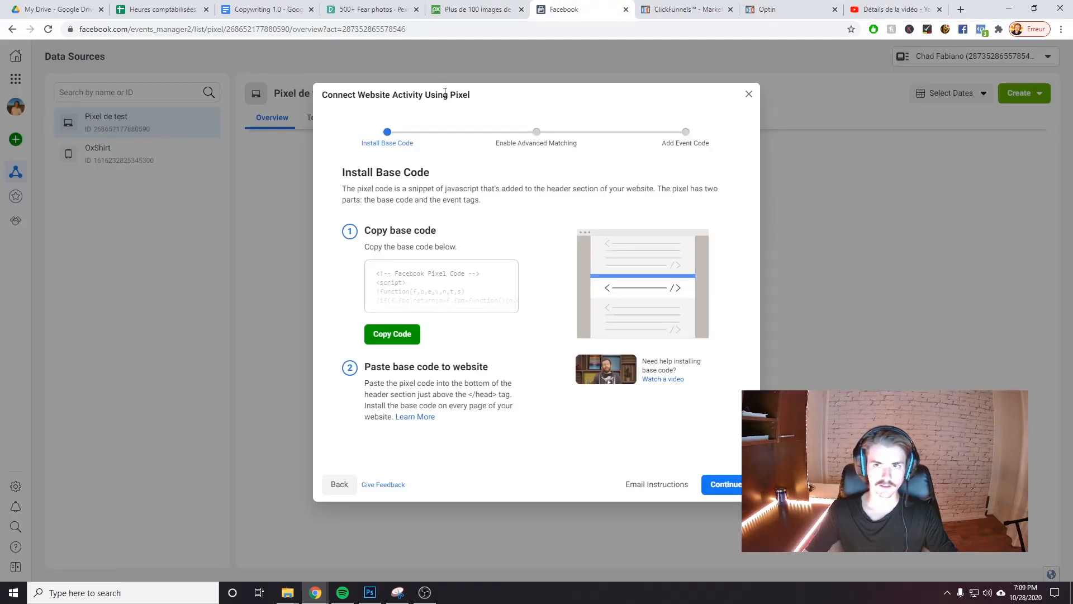
pyautogui.click(683, 9)
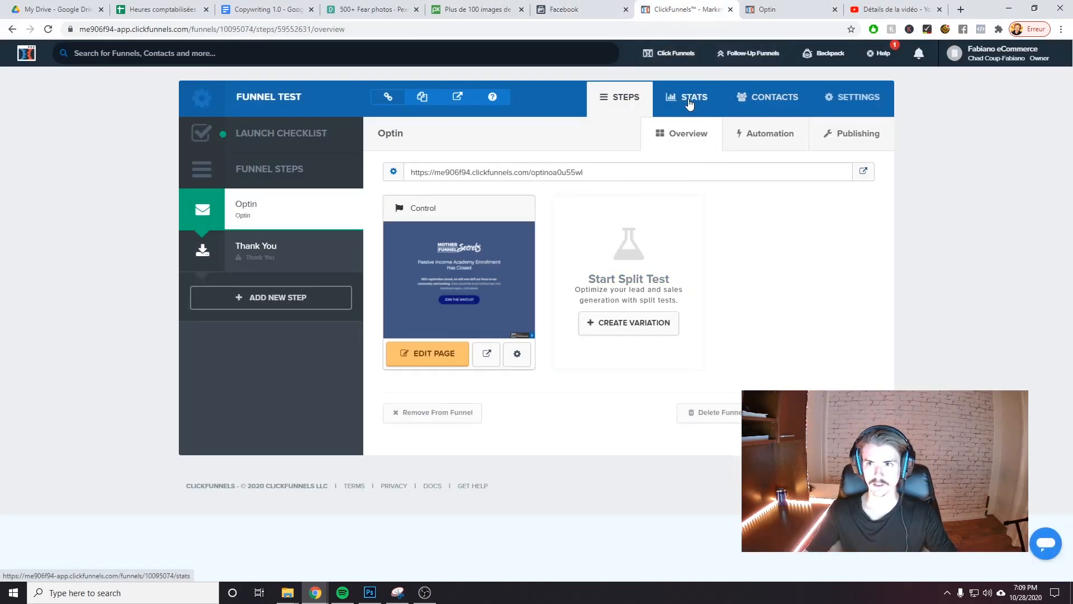
pyautogui.click(853, 99)
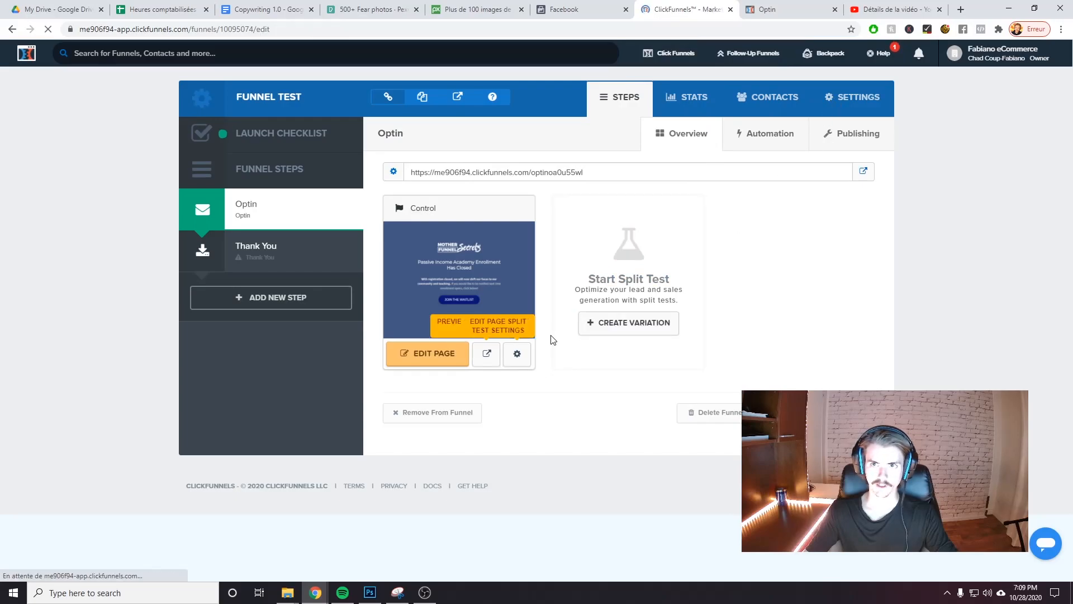
pyautogui.scroll(-2, 539, 342)
pyautogui.moveTo(607, 268); pyautogui.dragTo(625, 465)
pyautogui.click(459, 368)
pyautogui.click(822, 6)
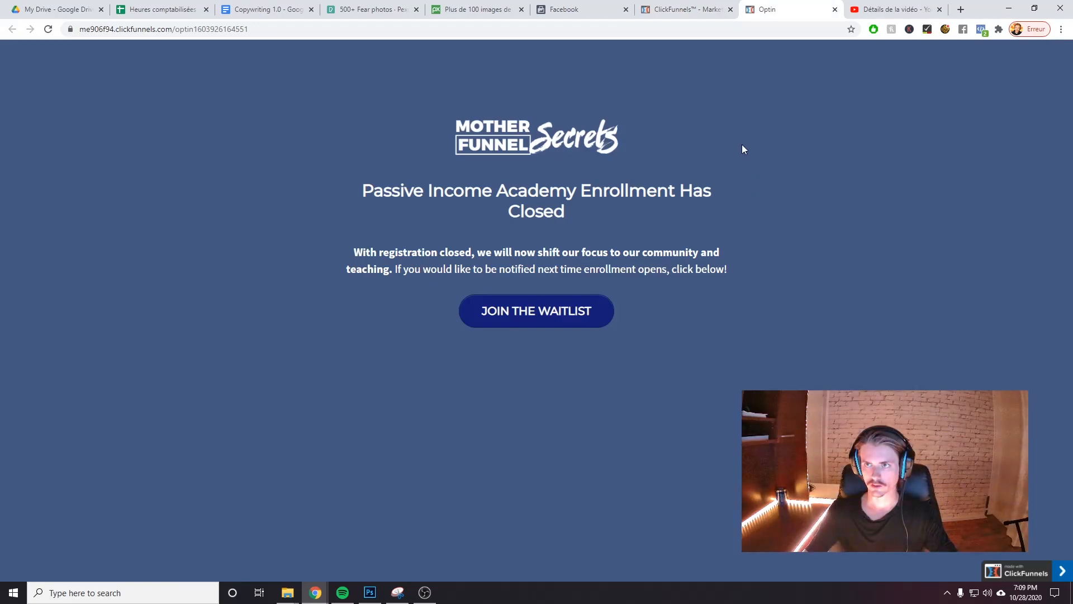
pyautogui.click(981, 29)
pyautogui.click(655, 47)
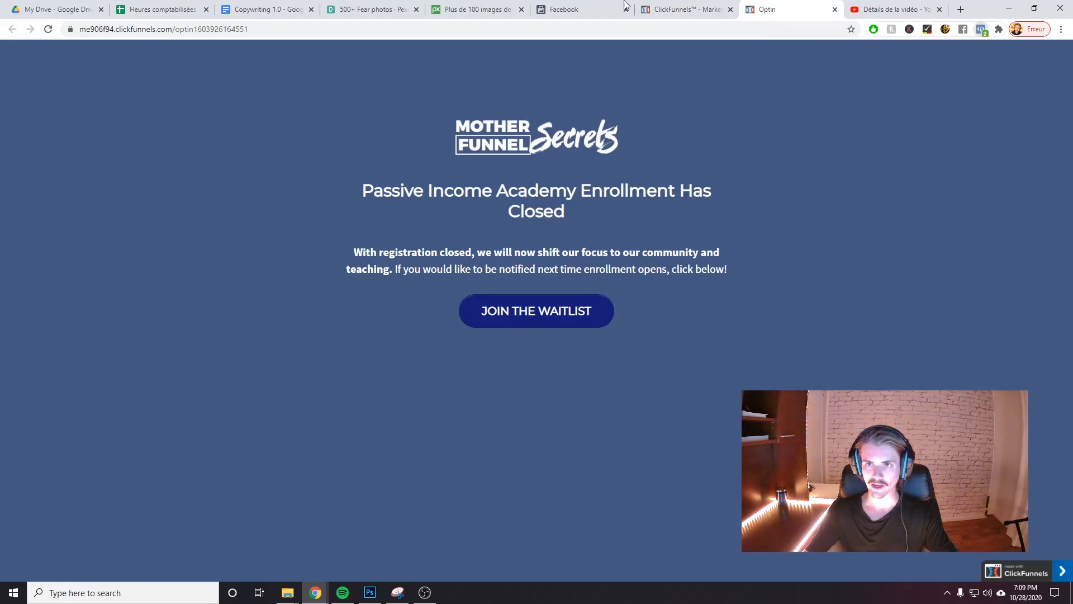
# Back in Facebook's pixel setup, turn on Automatic Advanced Matching with all customer information, then exit without setting up events
pyautogui.click(581, 9)
pyautogui.click(733, 488)
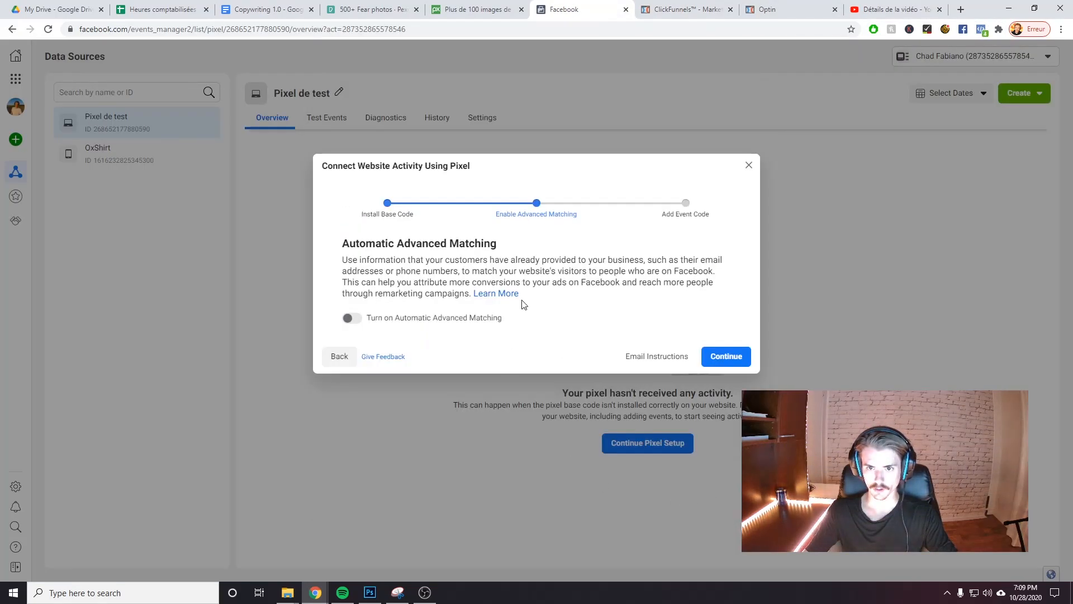
pyautogui.click(354, 316)
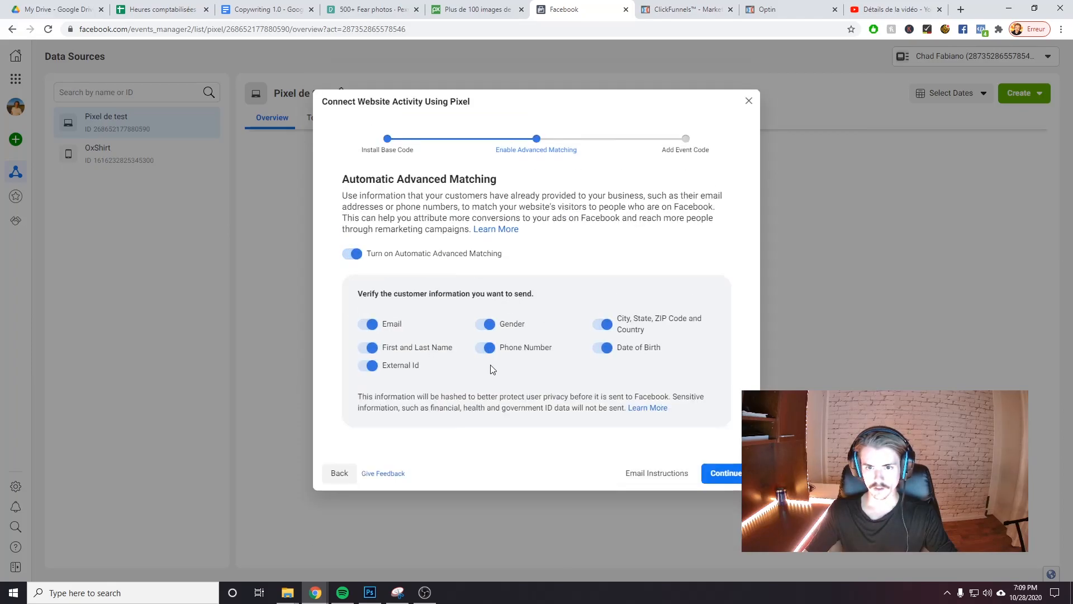
pyautogui.click(721, 473)
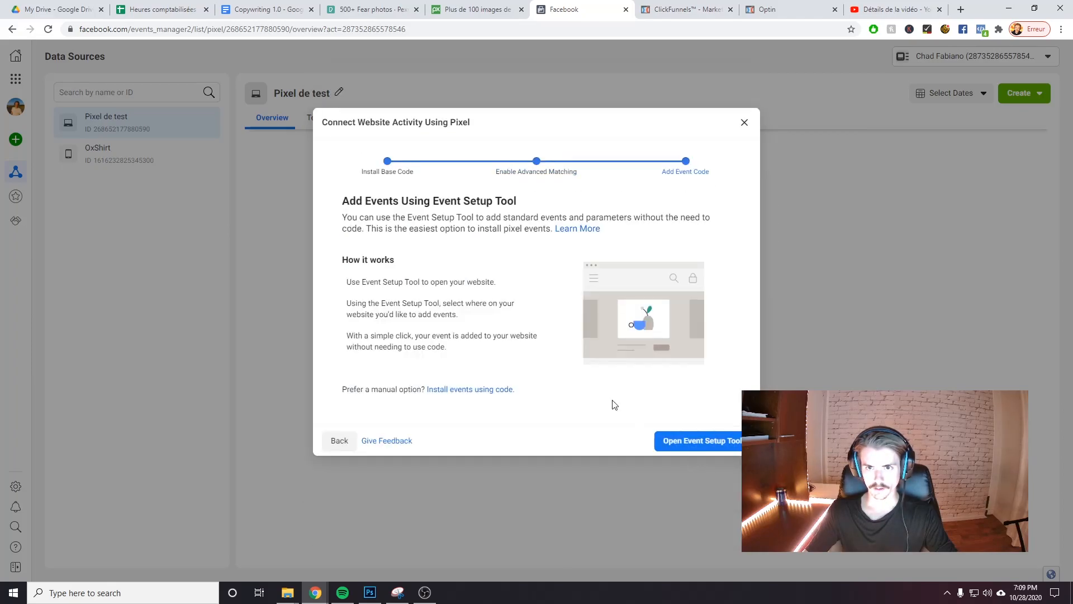
pyautogui.click(726, 441)
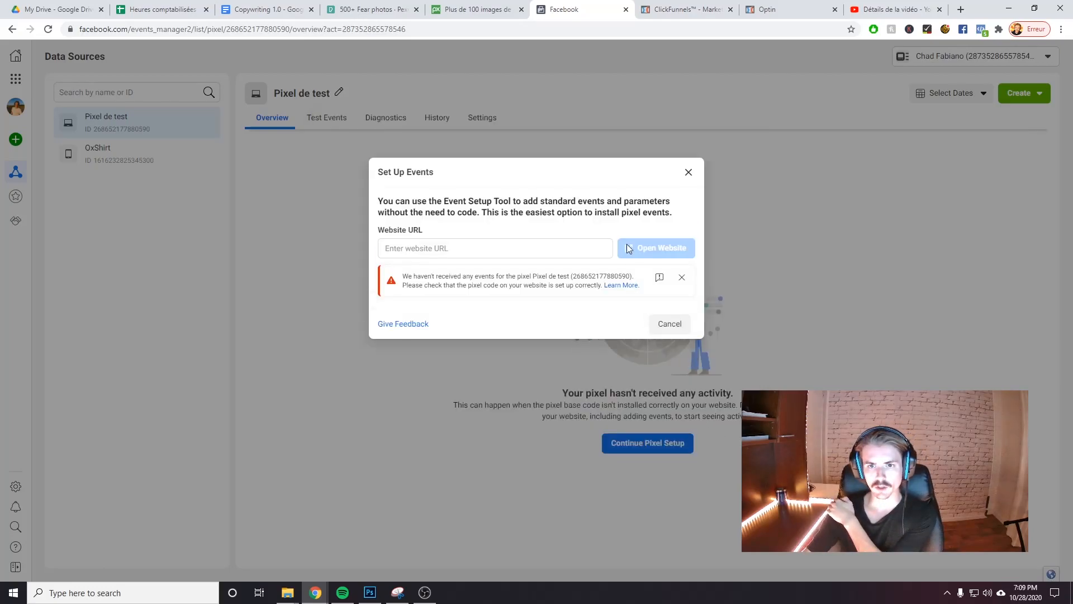
pyautogui.click(689, 173)
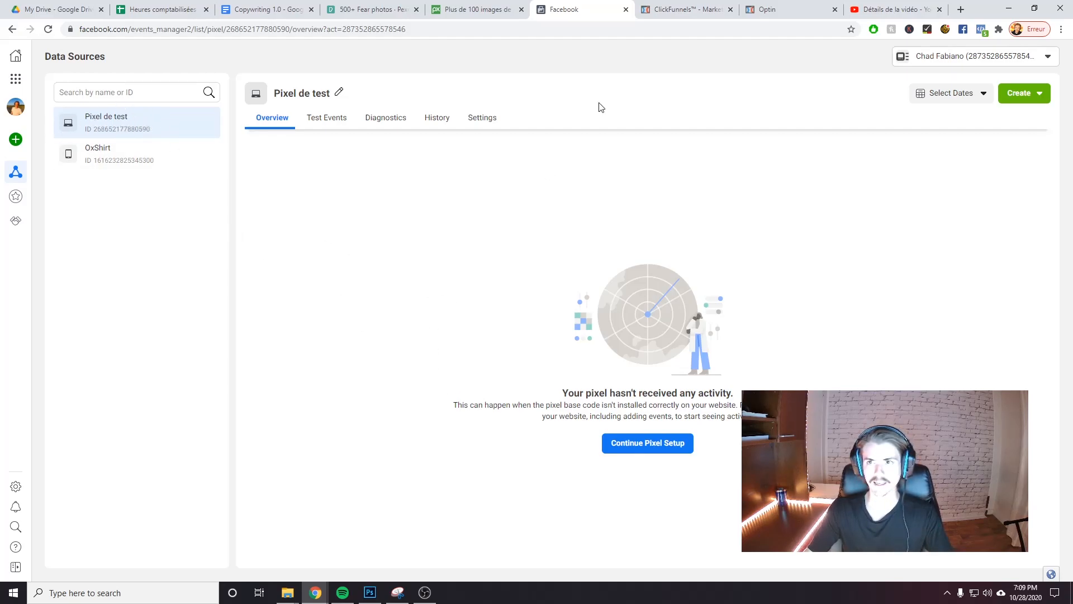
# Open Custom Conversions and examine the data source choices in the creation form, closing it without creating a conversion
pyautogui.moveTo(31, 201)
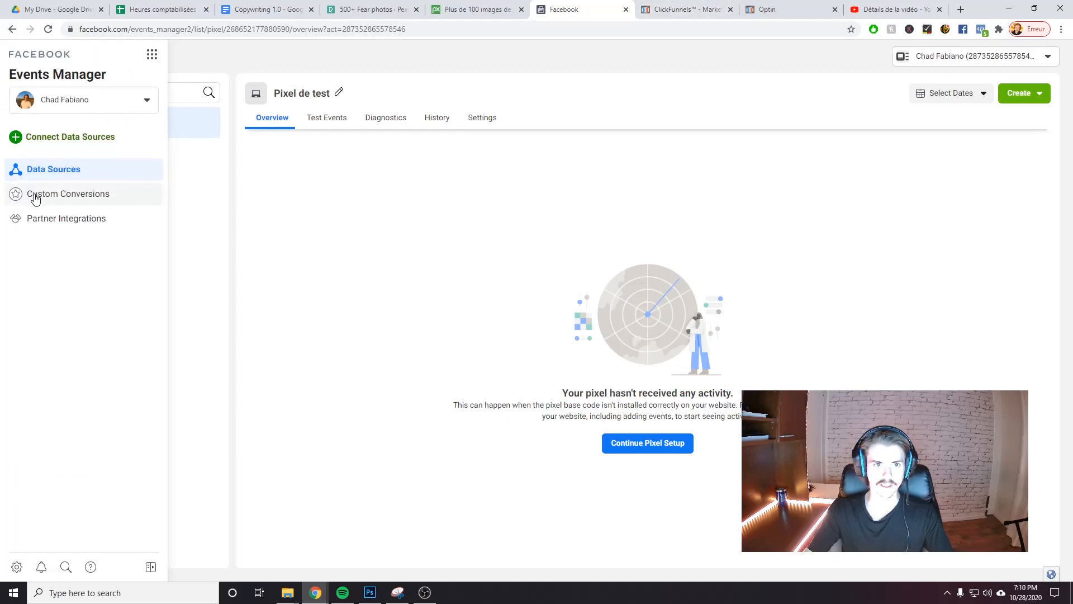
pyautogui.click(73, 195)
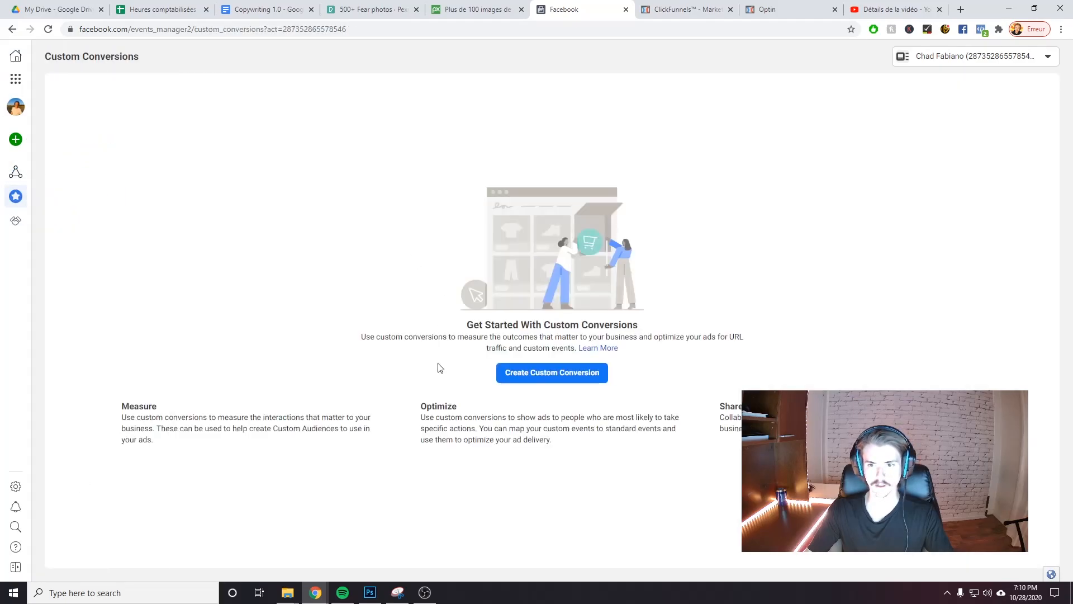
pyautogui.click(558, 376)
pyautogui.click(456, 188)
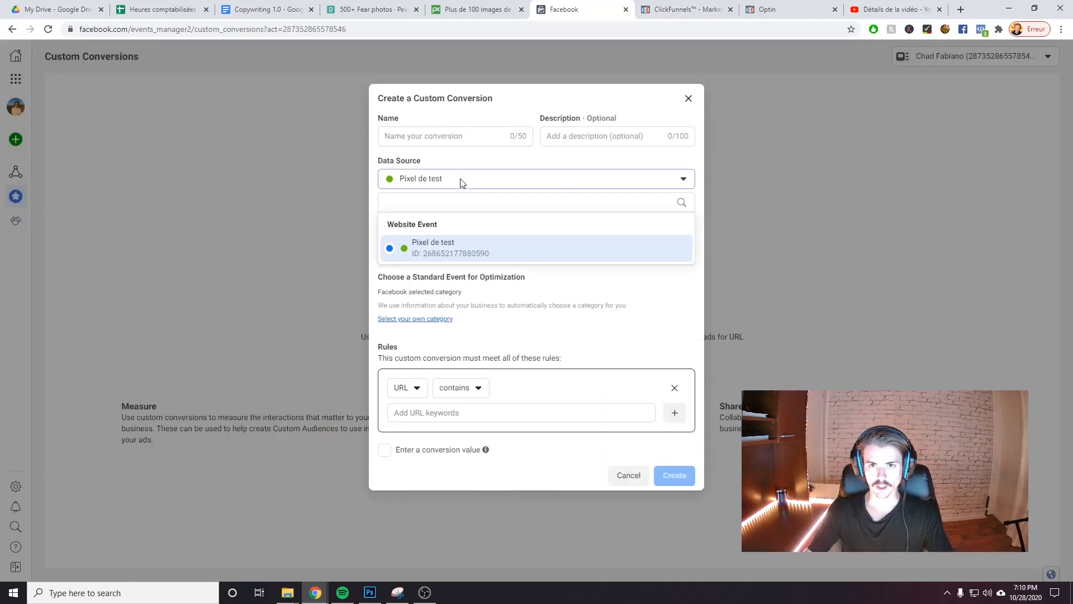
pyautogui.click(475, 185)
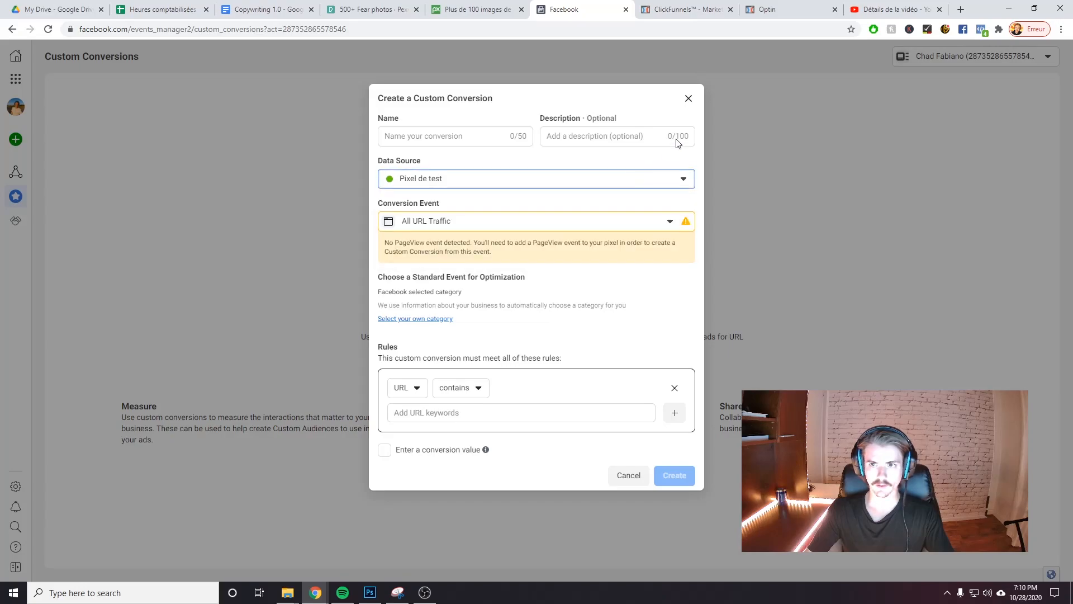
pyautogui.click(688, 98)
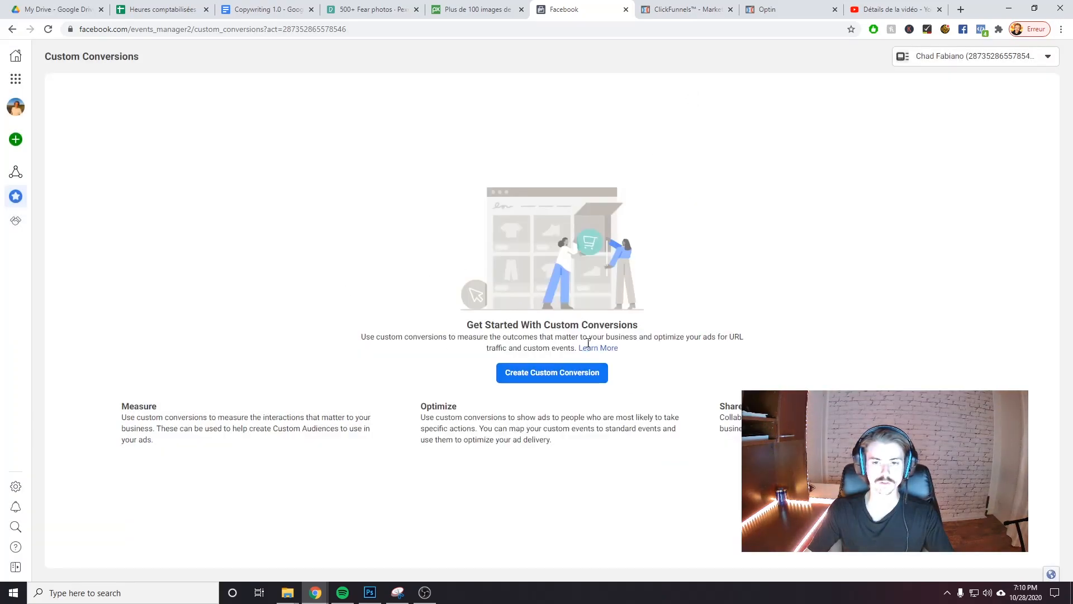
pyautogui.click(559, 373)
pyautogui.click(494, 184)
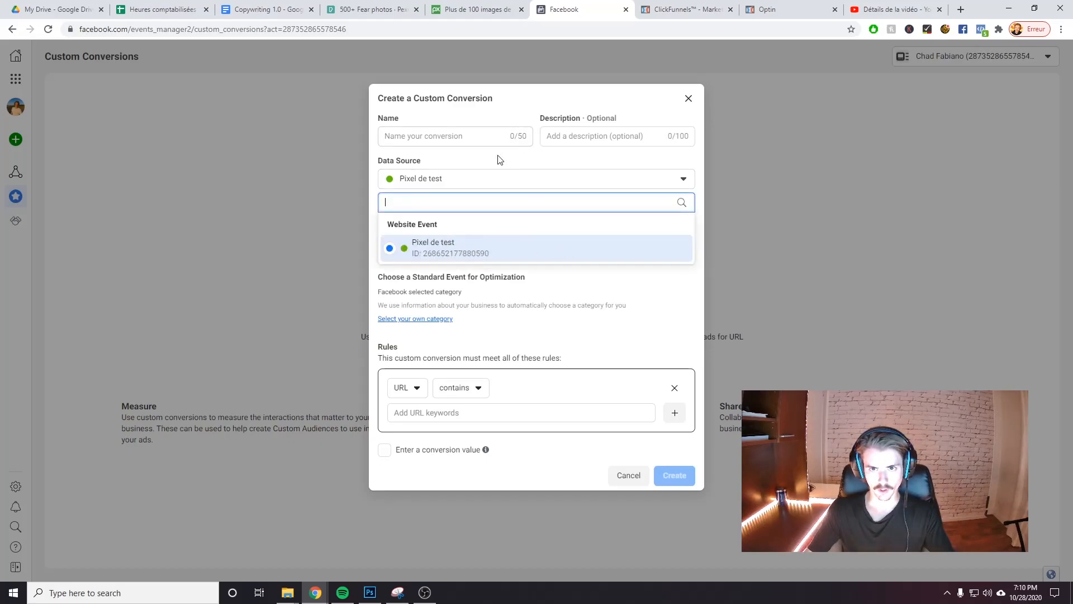
pyautogui.click(687, 99)
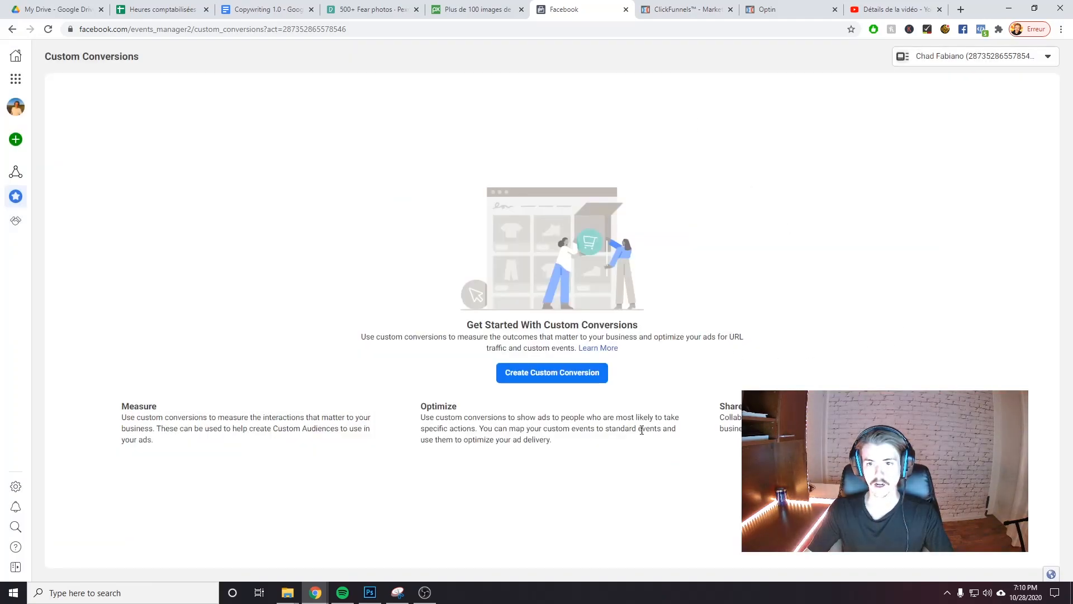